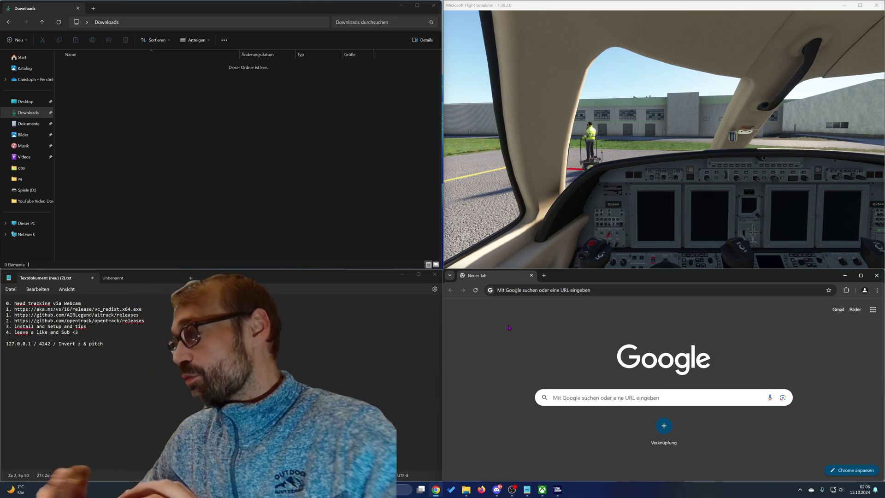
Step: Download VC_redist.x64.exe (24.1 MB) from the first notes link, then select the AITrack releases link
{"action": "left_click_drag", "start_coordinate": [142, 309], "coordinate": [18, 310]}
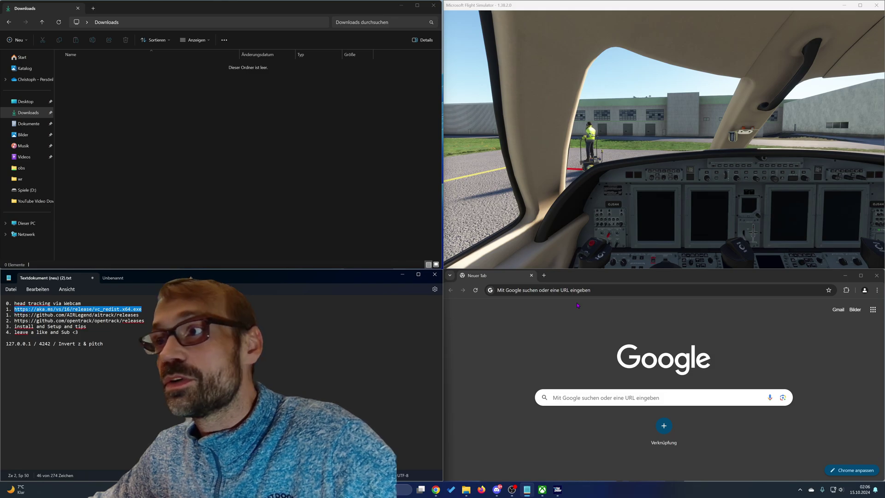
{"action": "left_click", "coordinate": [574, 290]}
{"action": "type", "text": "https://aka.ms/vs/16/release/vc_redist.x64.exe"}
{"action": "key", "text": "Return"}
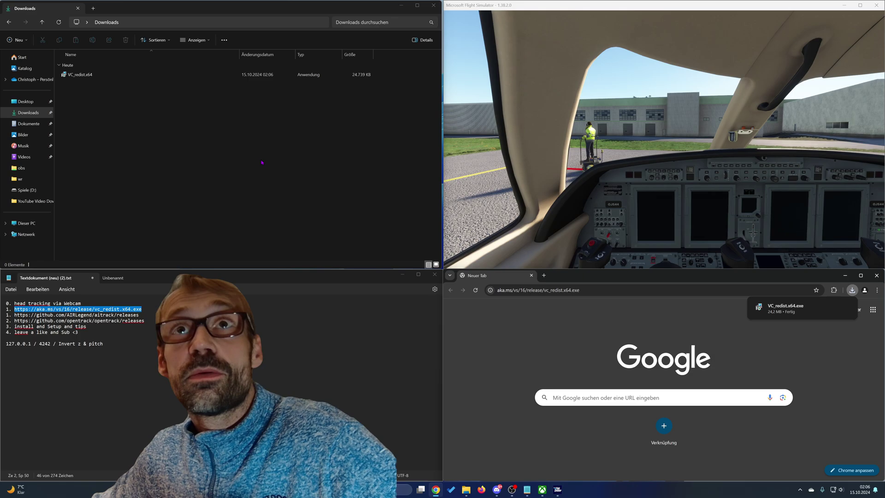
{"action": "left_click", "coordinate": [80, 74]}
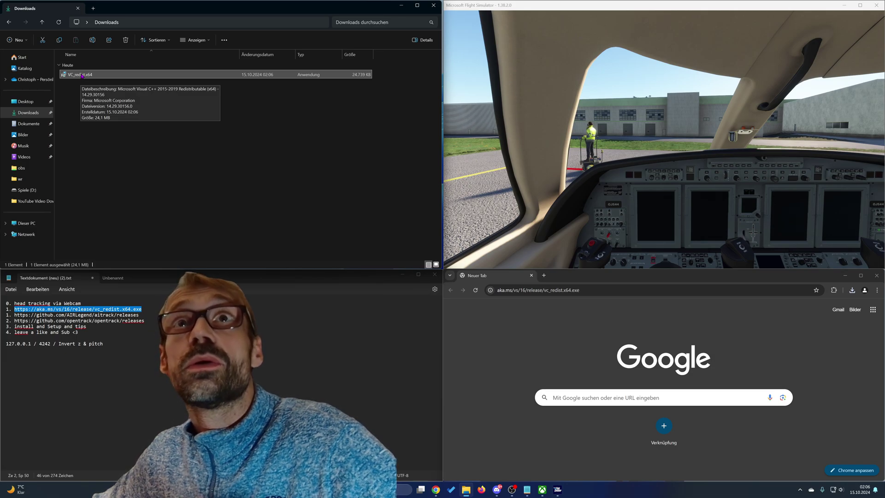
{"action": "left_click_drag", "start_coordinate": [92, 309], "coordinate": [17, 318]}
Step: Open the AITrack GitHub releases page and the (Alpha) v0.7.1 release, locating aitrack-v0.7.1.zip
{"action": "key", "text": "ctrl+c"}
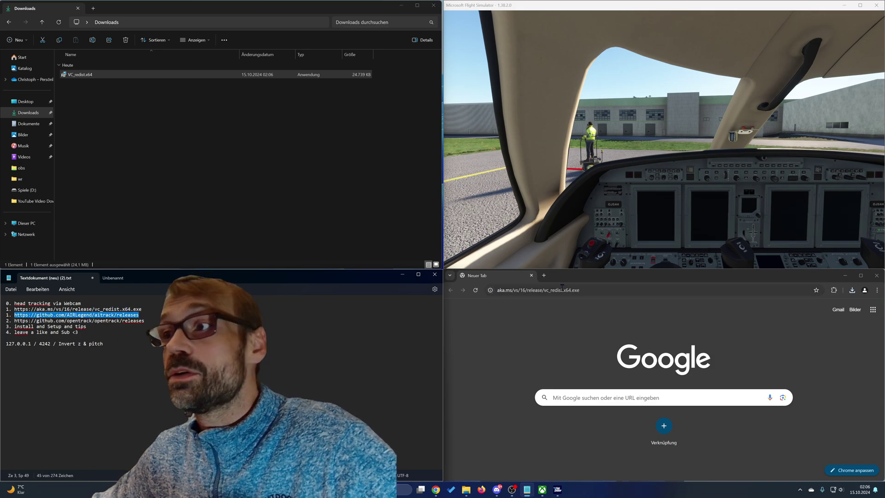
{"action": "left_click", "coordinate": [654, 289]}
{"action": "key", "text": "ctrl+v"}
{"action": "key", "text": "Return"}
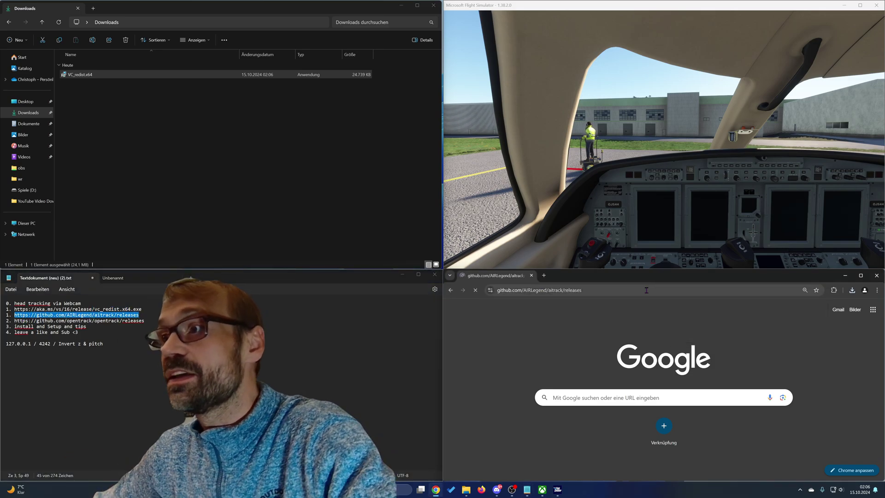
{"action": "scroll", "coordinate": [617, 349], "scroll_direction": "down", "scroll_amount": 1}
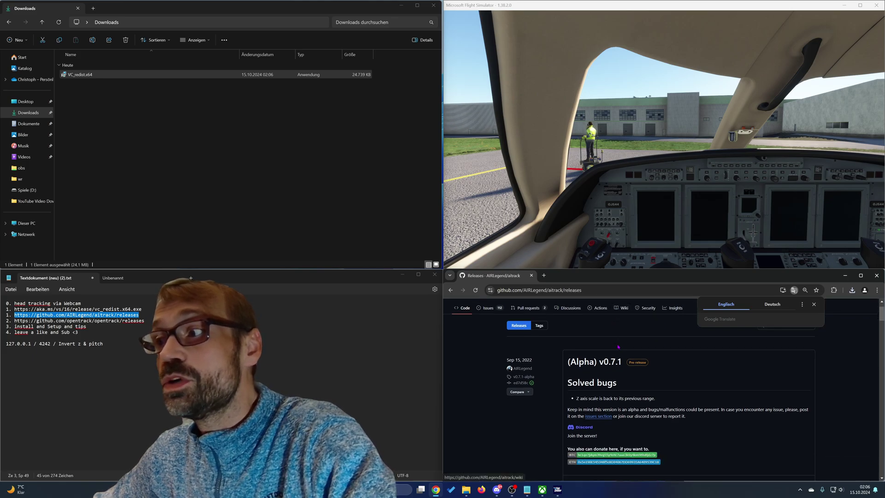
{"action": "left_click", "coordinate": [601, 366]}
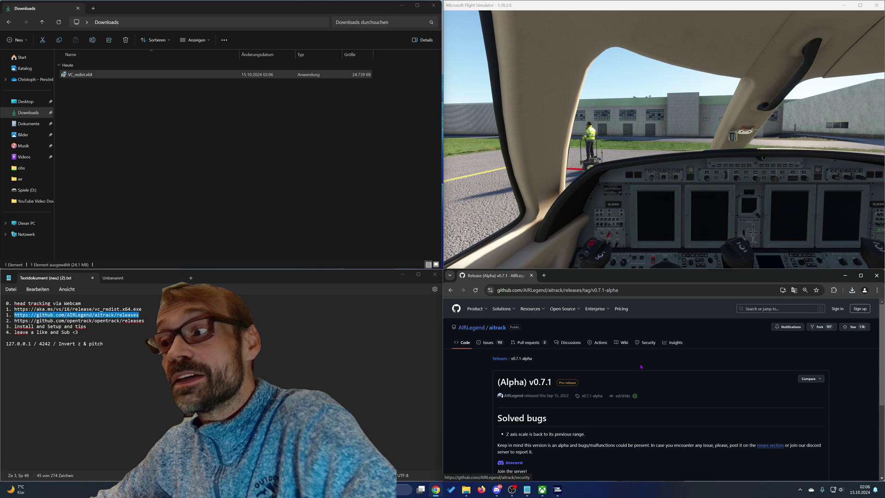
{"action": "scroll", "coordinate": [640, 356], "scroll_direction": "down", "scroll_amount": 2}
{"action": "scroll", "coordinate": [636, 359], "scroll_direction": "down", "scroll_amount": 1}
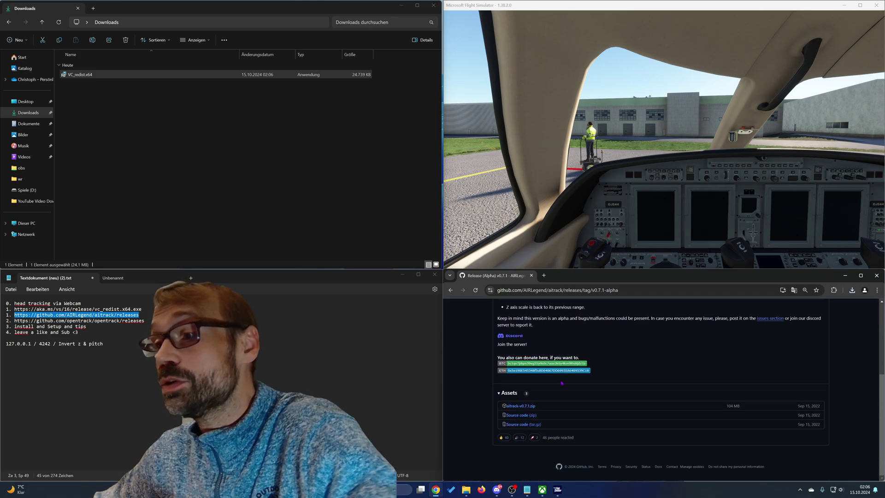
{"action": "right_click", "coordinate": [528, 407]}
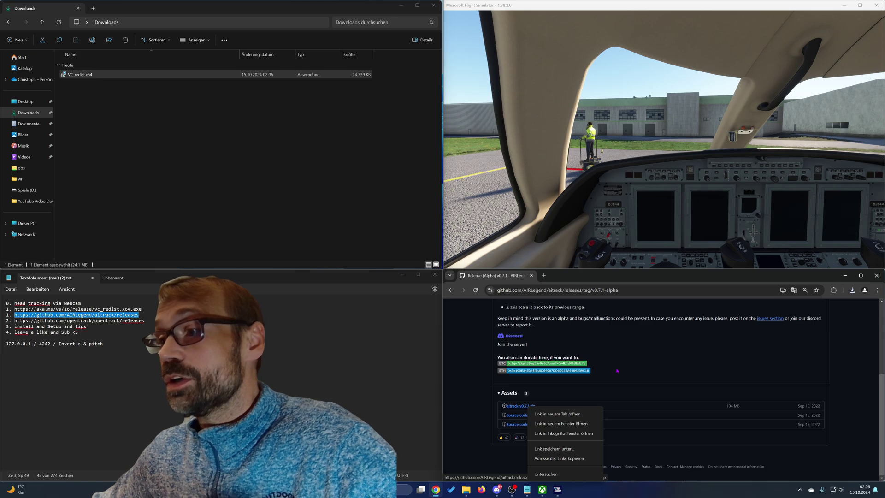
{"action": "left_click", "coordinate": [546, 460]}
Step: Reload the releases page, reopen the v0.7.1 release and download aitrack-v0.7.1.zip (104 MB)
{"action": "scroll", "coordinate": [640, 391], "scroll_direction": "up", "scroll_amount": 3}
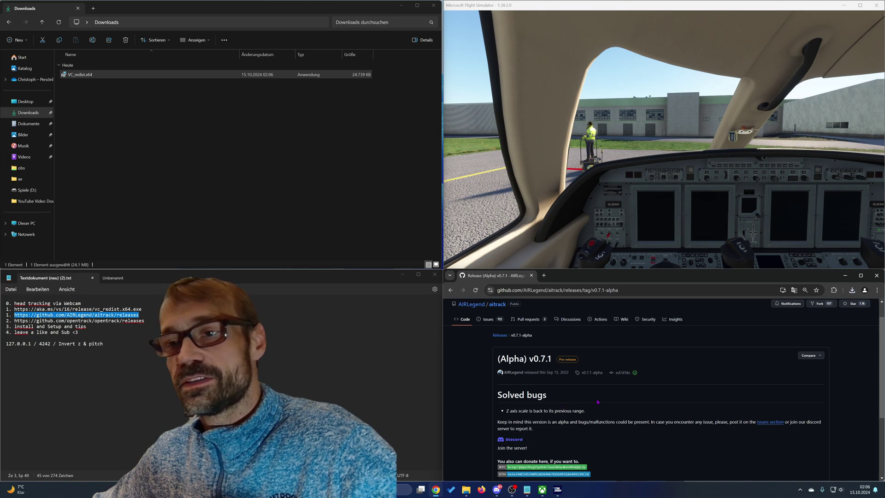
{"action": "scroll", "coordinate": [598, 402], "scroll_direction": "down", "scroll_amount": 2}
{"action": "scroll", "coordinate": [572, 323], "scroll_direction": "up", "scroll_amount": 2}
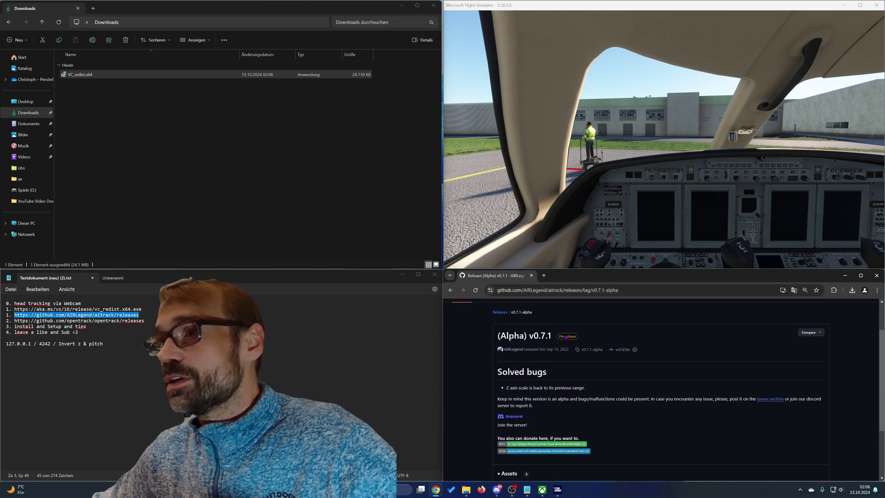
{"action": "left_click", "coordinate": [567, 290]}
{"action": "key", "text": "ctrl+v"}
{"action": "key", "text": "Return"}
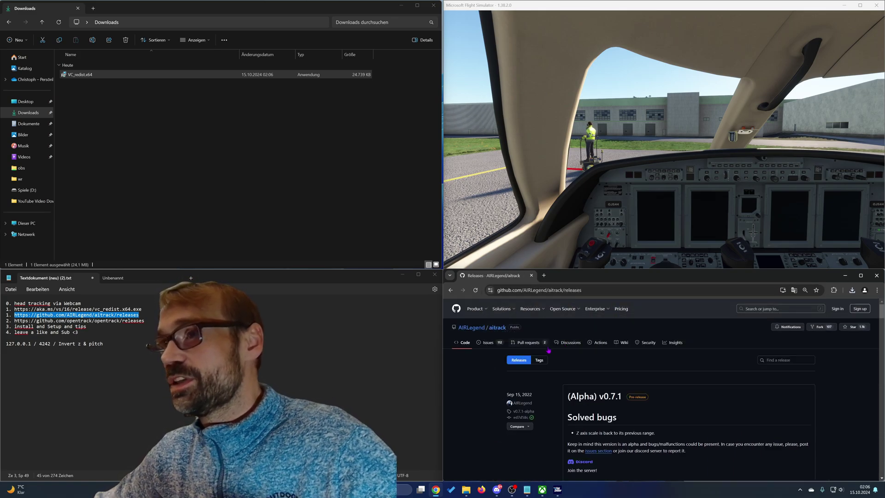
{"action": "scroll", "coordinate": [592, 329], "scroll_direction": "down", "scroll_amount": 2}
{"action": "left_click", "coordinate": [578, 328]}
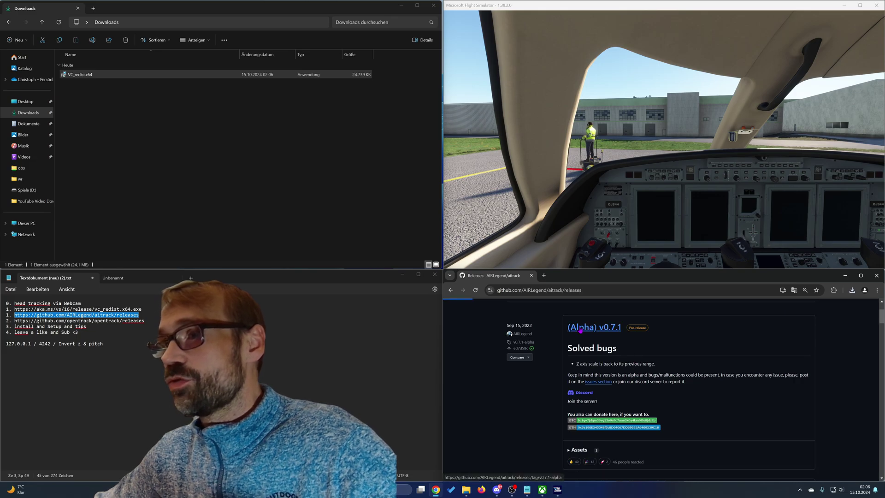
{"action": "scroll", "coordinate": [552, 447], "scroll_direction": "down", "scroll_amount": 2}
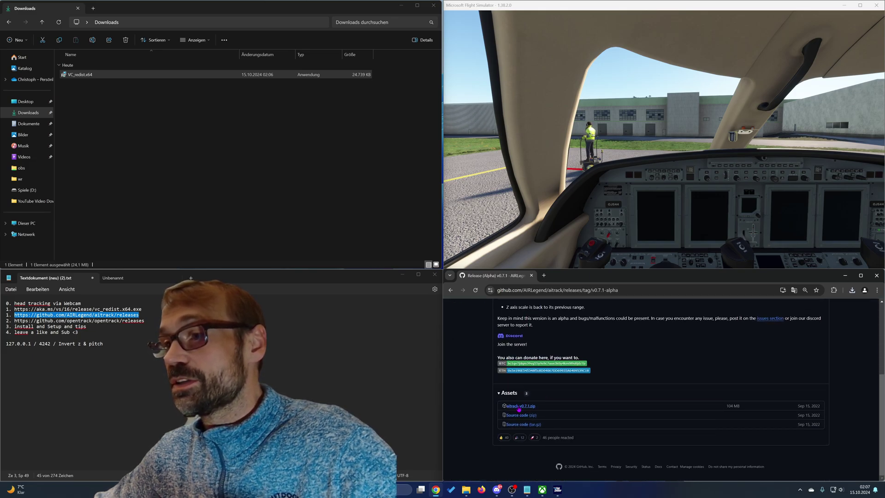
{"action": "left_click", "coordinate": [518, 406]}
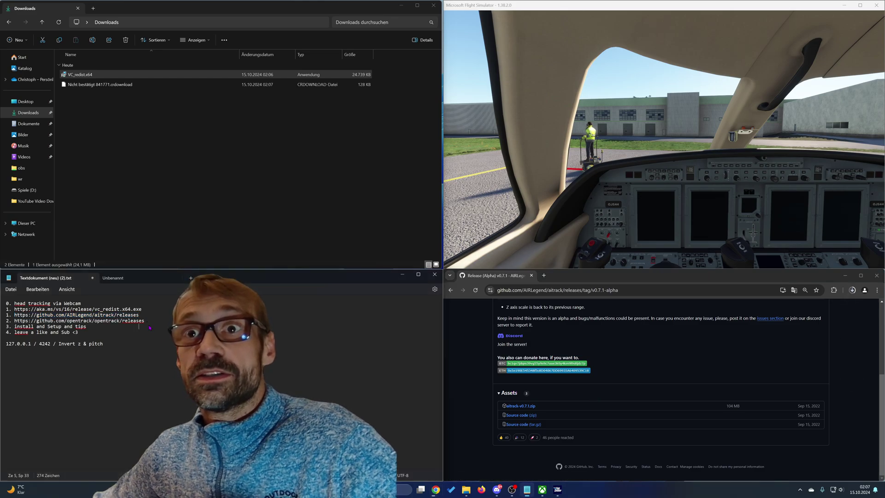
Step: Copy the opentrack releases link from the notes and open that GitHub releases page in Chrome
{"action": "left_click_drag", "start_coordinate": [146, 320], "coordinate": [15, 323]}
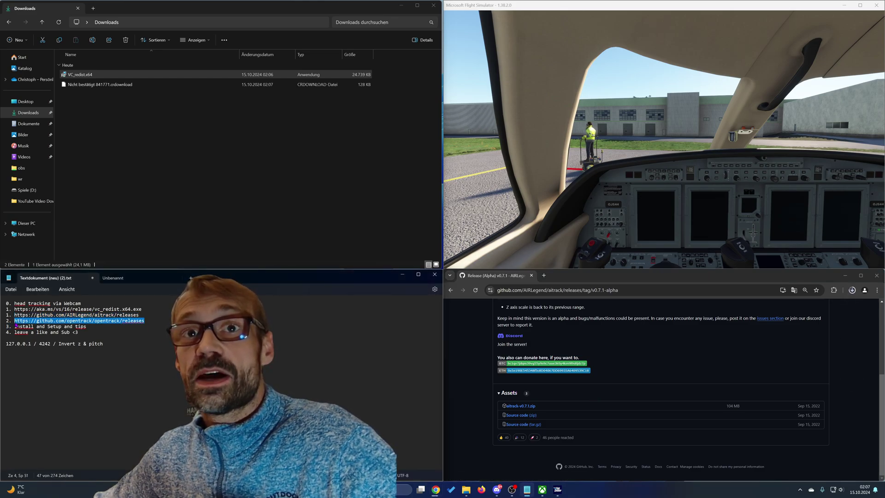
{"action": "key", "text": "ctrl+c"}
{"action": "left_click", "coordinate": [598, 290]}
{"action": "key", "text": "ctrl+v"}
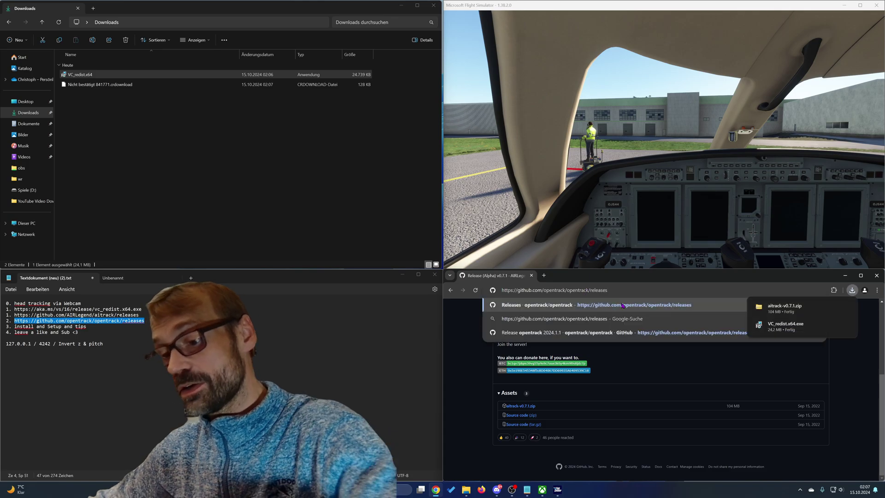
{"action": "key", "text": "Return"}
{"action": "scroll", "coordinate": [690, 357], "scroll_direction": "down", "scroll_amount": 2}
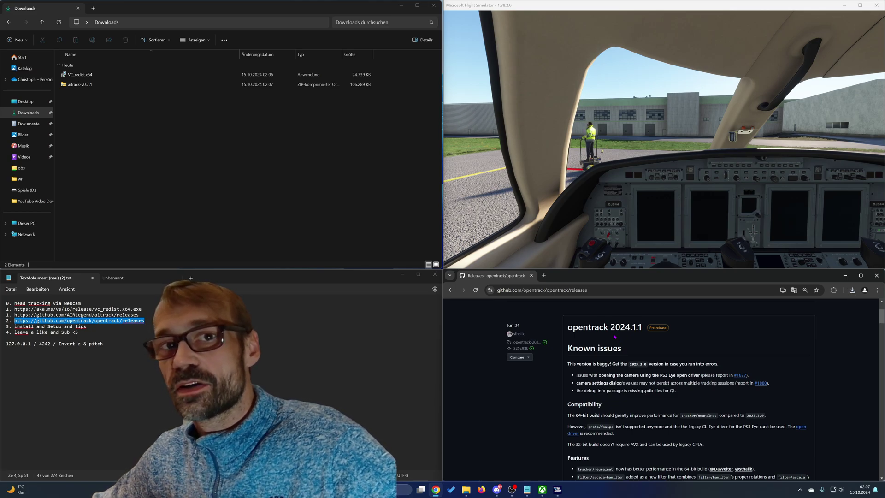
{"action": "scroll", "coordinate": [616, 339], "scroll_direction": "down", "scroll_amount": 1}
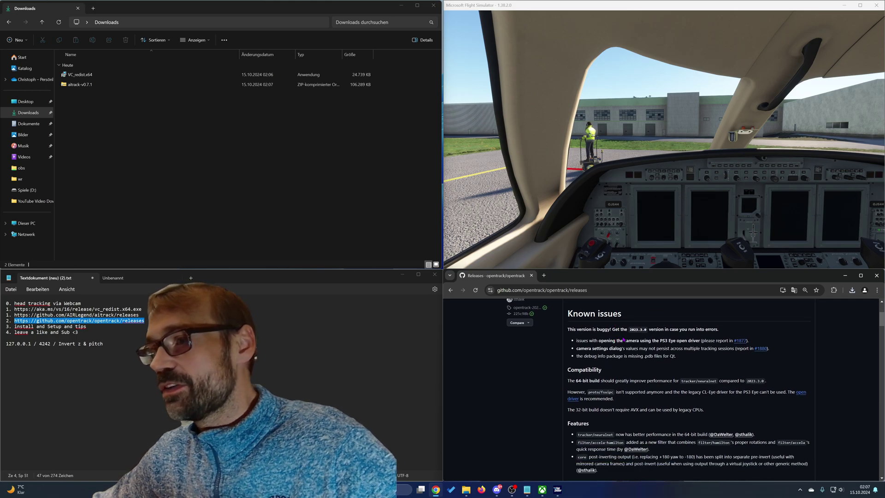
{"action": "scroll", "coordinate": [623, 339], "scroll_direction": "up", "scroll_amount": 3}
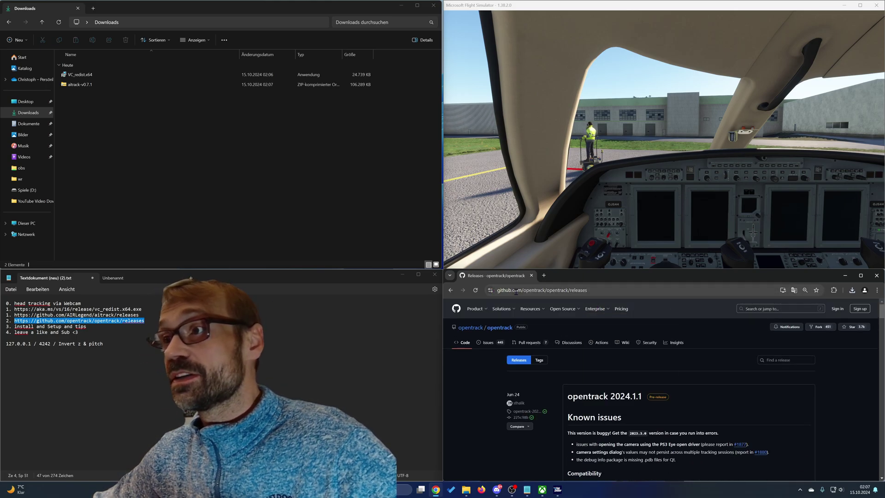
{"action": "scroll", "coordinate": [512, 299], "scroll_direction": "down", "scroll_amount": 2}
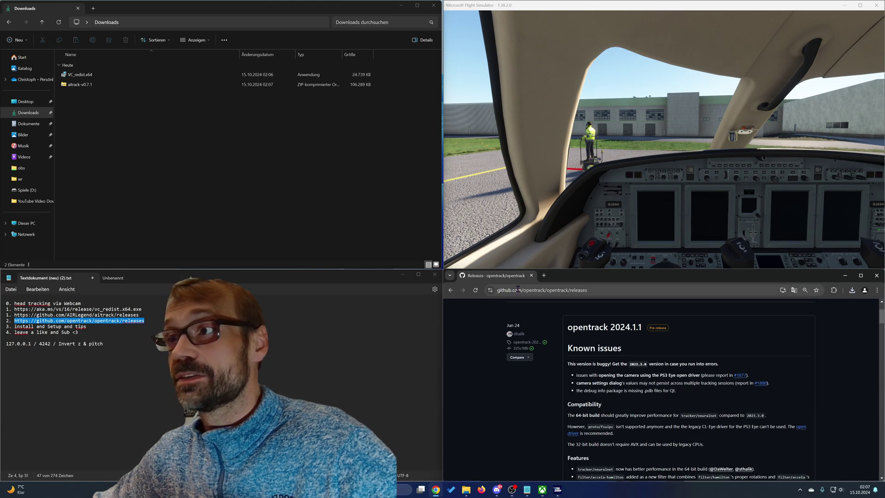
{"action": "left_click", "coordinate": [517, 290]}
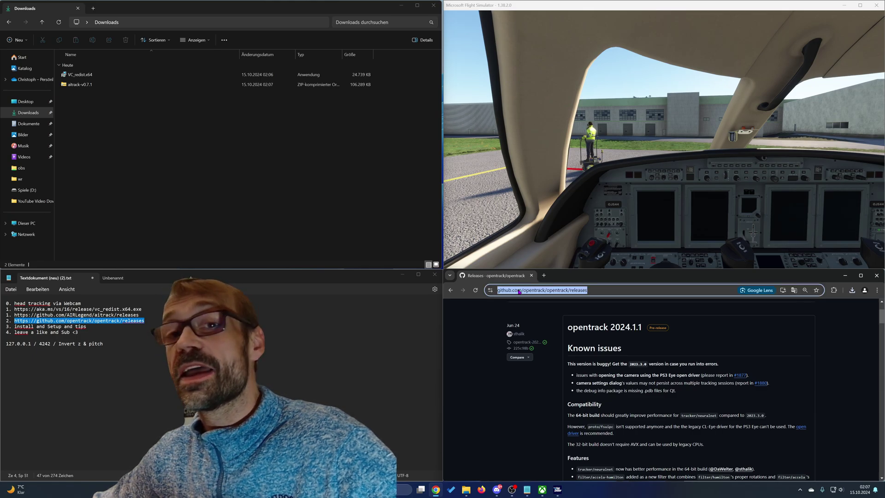
{"action": "left_click", "coordinate": [519, 290]}
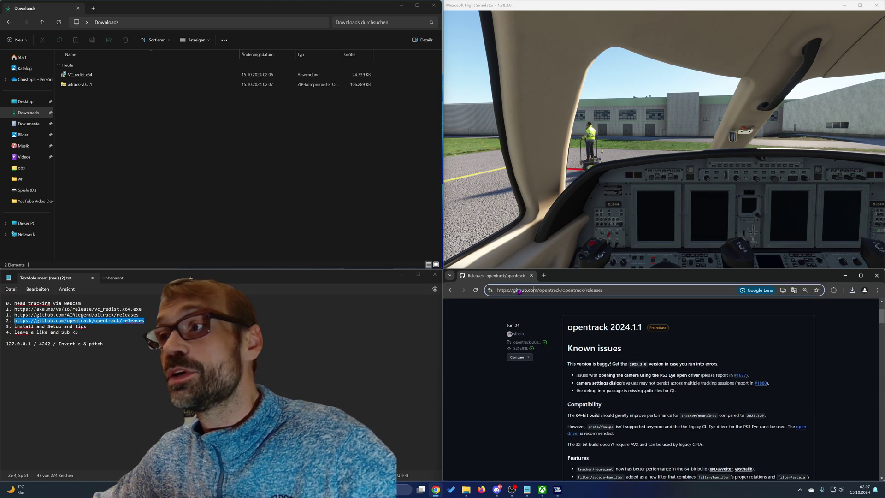
Step: Open the opentrack 2024.1.1 release and download opentrack-2024.1.1-win64-setup.exe
{"action": "left_click", "coordinate": [610, 328]}
{"action": "scroll", "coordinate": [596, 388], "scroll_direction": "down", "scroll_amount": 8}
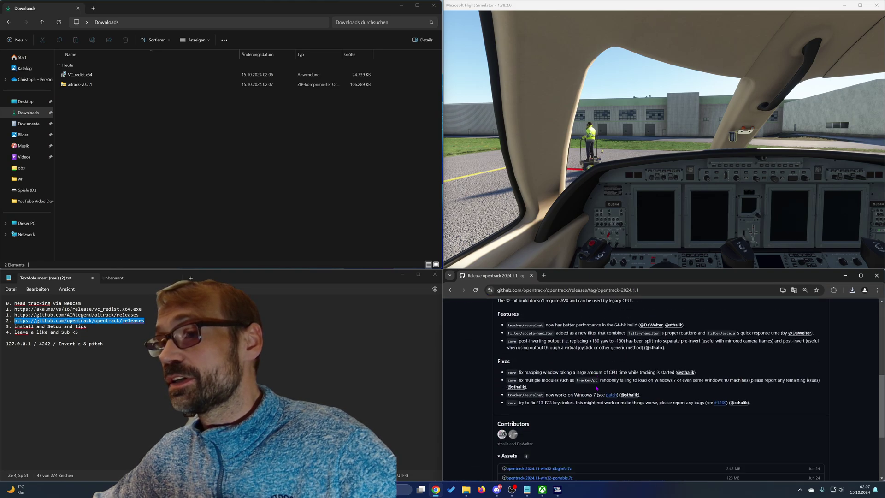
{"action": "scroll", "coordinate": [597, 388], "scroll_direction": "down", "scroll_amount": 3}
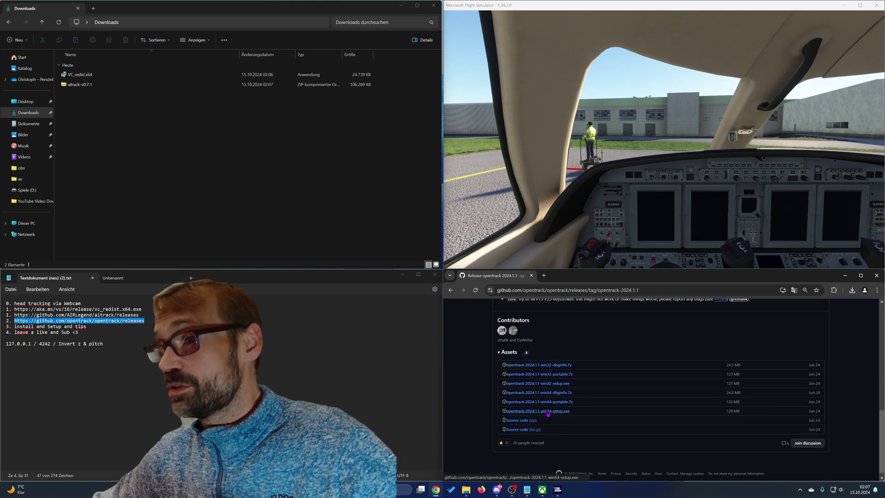
{"action": "left_click", "coordinate": [565, 414]}
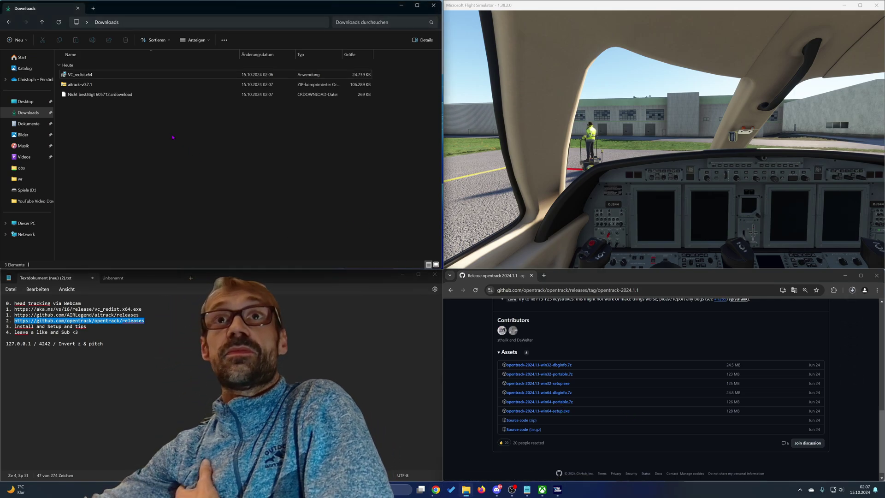
Step: Extract aitrack-v0.7.1.zip to the suggested folder and launch AITrack from the inner aitrack-v0.7.1 folder
{"action": "left_click_drag", "start_coordinate": [78, 83], "coordinate": [103, 143]}
{"action": "left_click", "coordinate": [104, 138]}
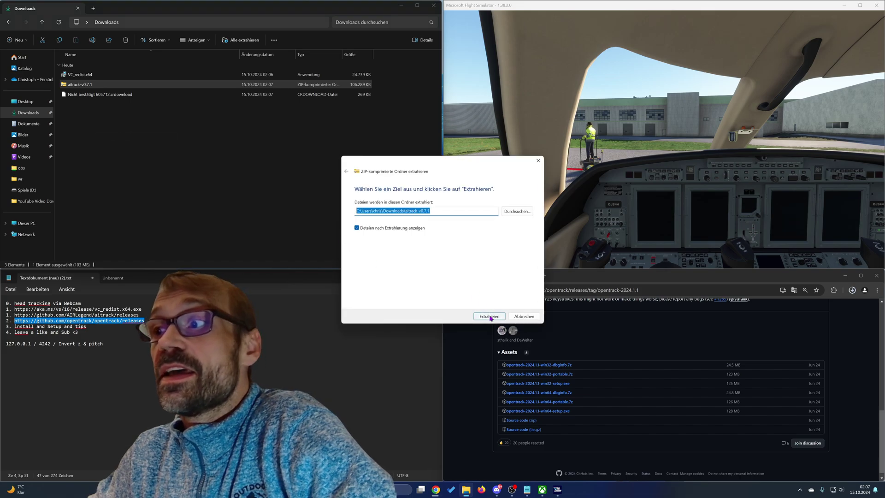
{"action": "left_click", "coordinate": [489, 317]}
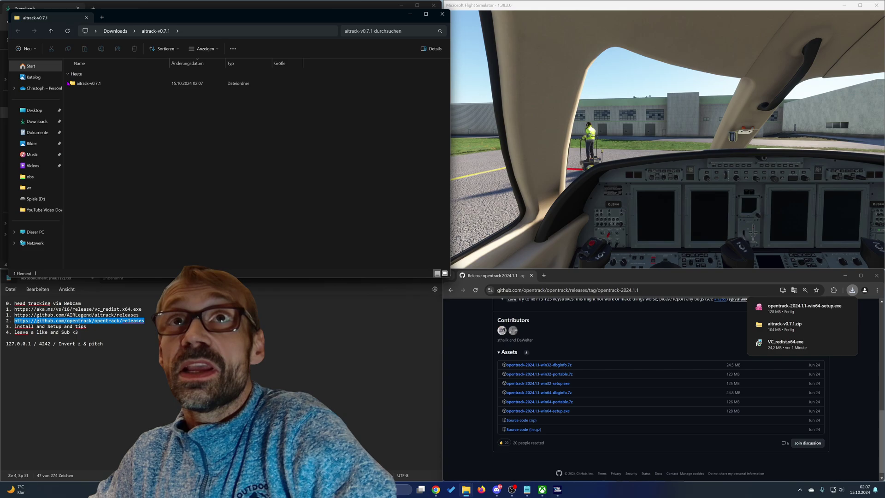
{"action": "double_click", "coordinate": [152, 84]}
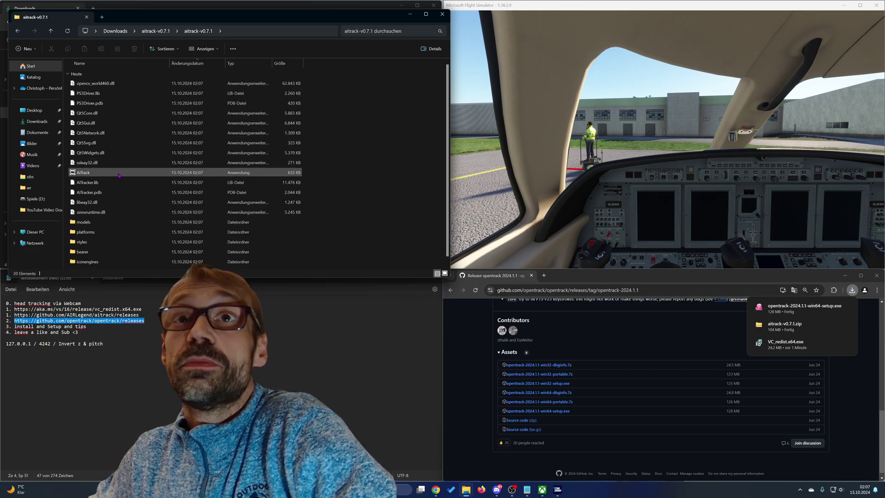
{"action": "left_click", "coordinate": [166, 172]}
{"action": "key", "text": "Return"}
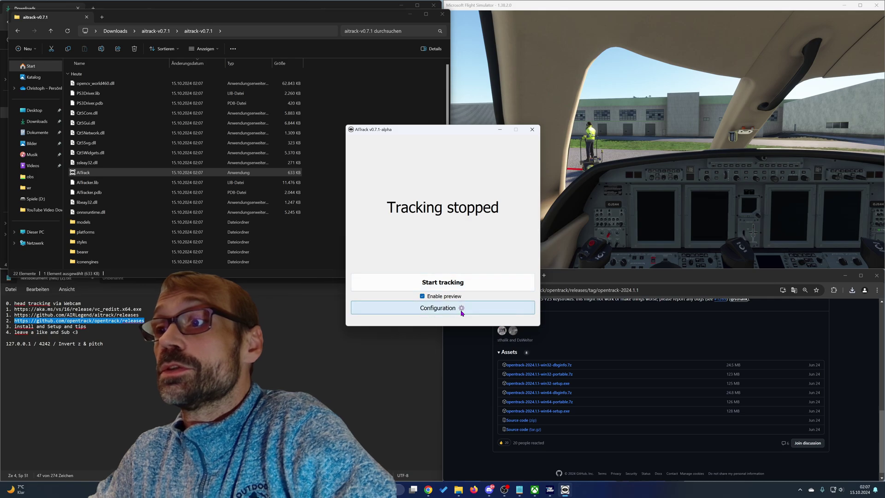
Step: In AITrack's configuration, enable Use remote OpenTrack client at 127.0.0.1, port 4242
{"action": "left_click", "coordinate": [460, 308]}
{"action": "left_click", "coordinate": [450, 160]}
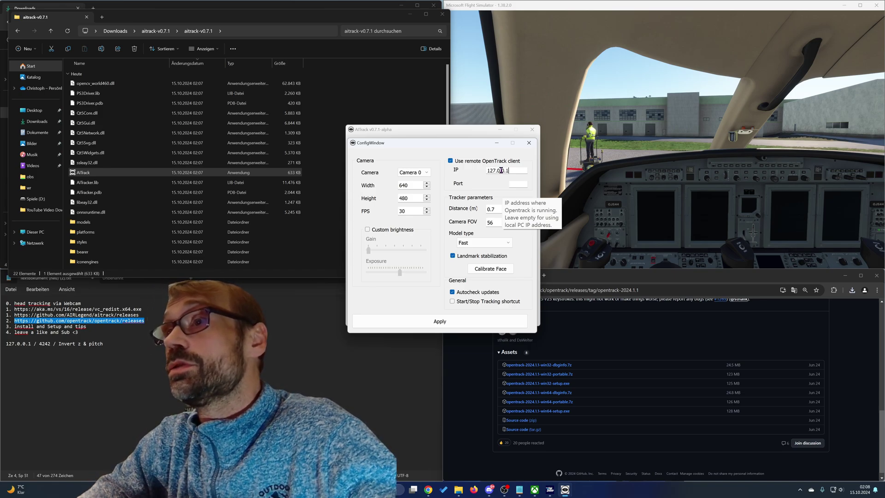
{"action": "left_click", "coordinate": [515, 183]}
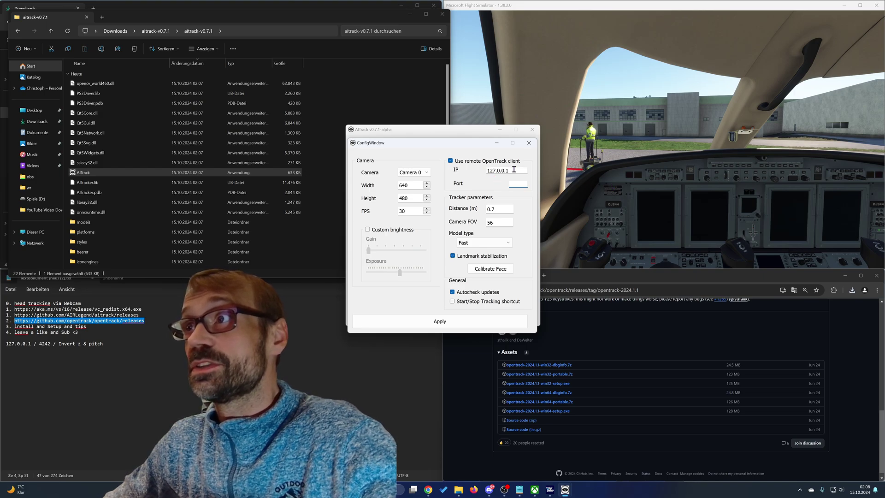
{"action": "type", "text": "4242"}
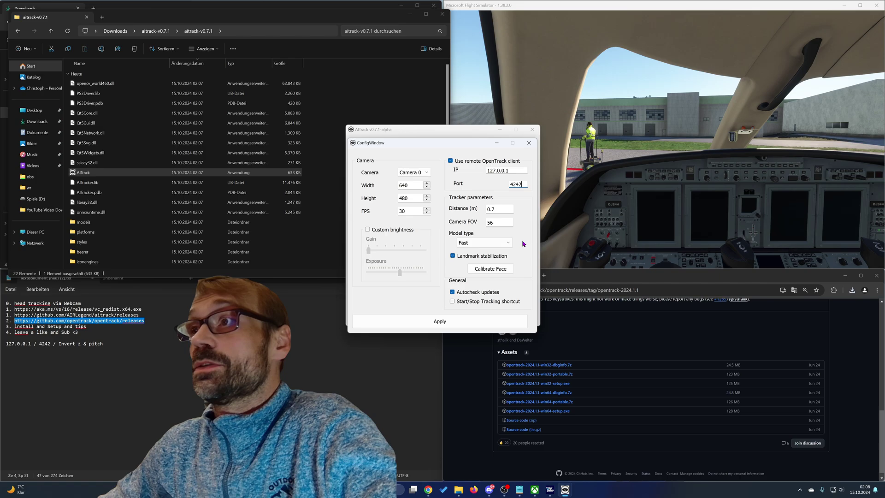
Step: Calibrate the face looking straight at the camera, set FPS to 60, and apply the configuration
{"action": "left_click", "coordinate": [496, 270]}
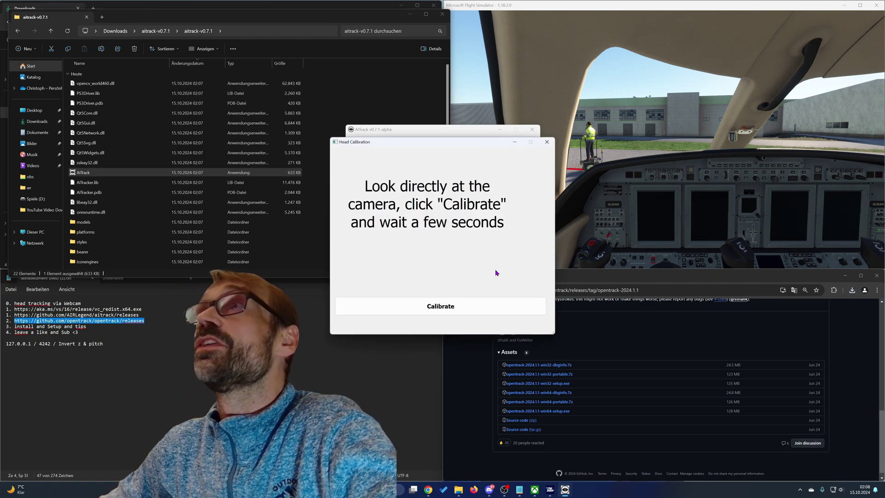
{"action": "left_click", "coordinate": [471, 310]}
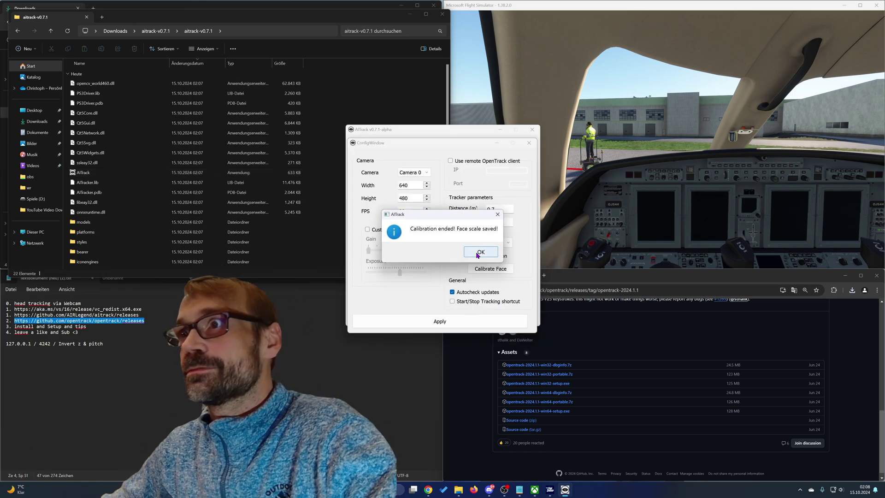
{"action": "left_click", "coordinate": [477, 252]}
{"action": "double_click", "coordinate": [412, 208]}
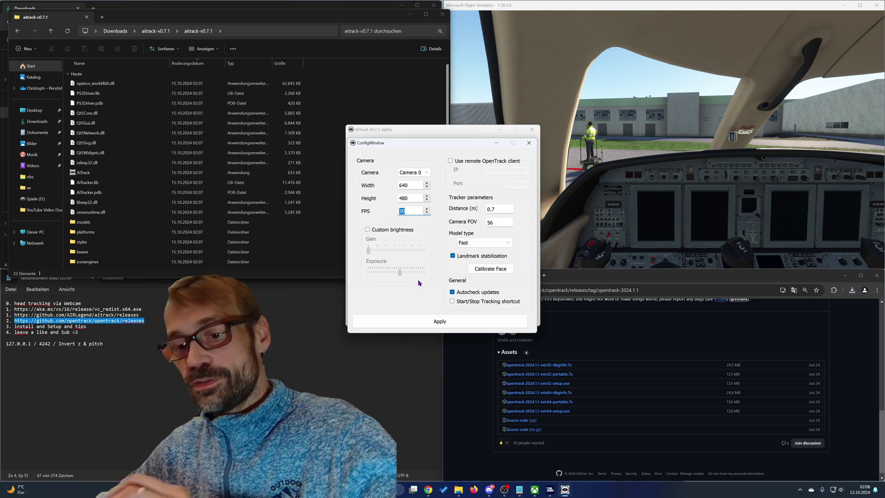
{"action": "type", "text": "6"}
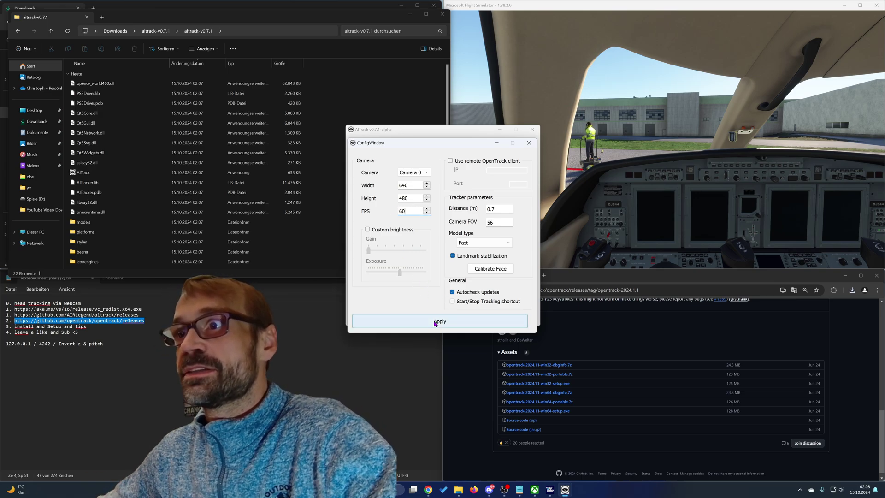
{"action": "left_click", "coordinate": [436, 322]}
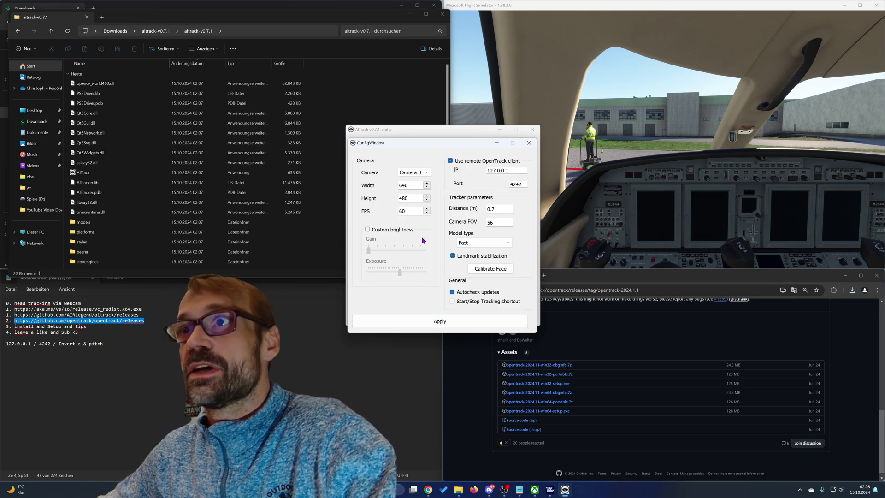
{"action": "left_click", "coordinate": [528, 142]}
Step: Reopen the configuration to verify the settings, then close it again
{"action": "left_click", "coordinate": [440, 309]}
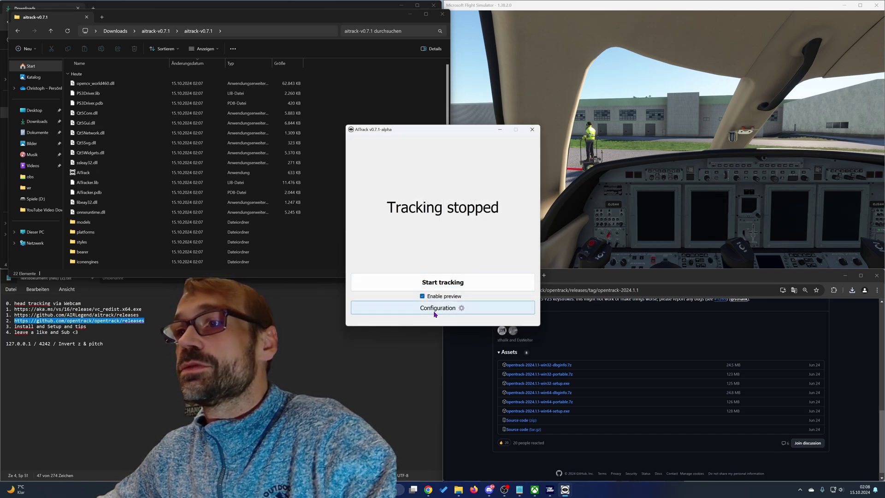
{"action": "left_click", "coordinate": [527, 143]}
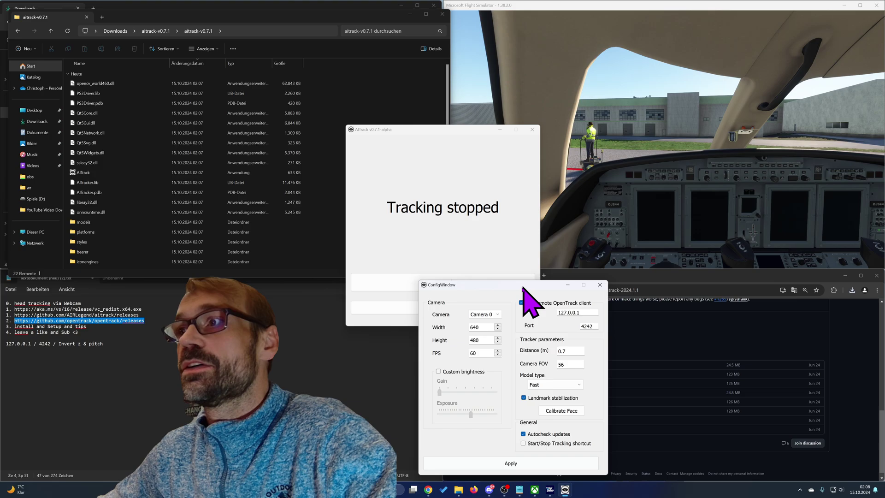
{"action": "left_click_drag", "start_coordinate": [527, 290], "coordinate": [458, 149]}
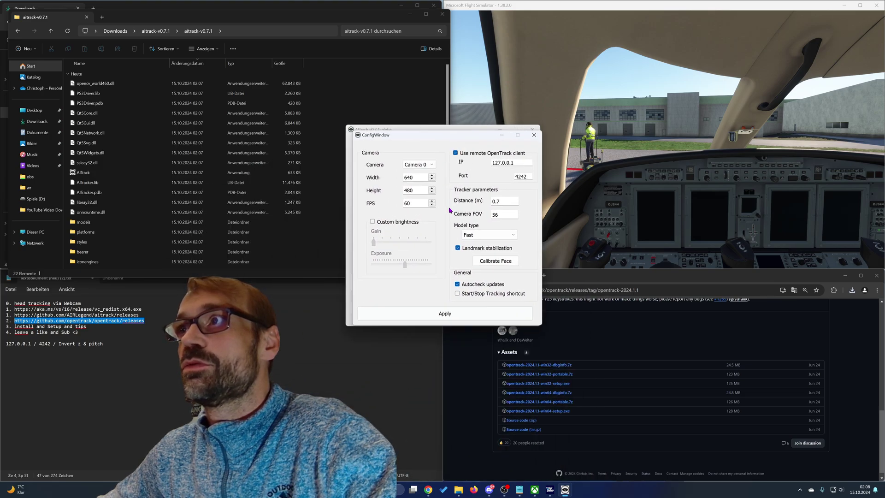
{"action": "left_click", "coordinate": [533, 135]}
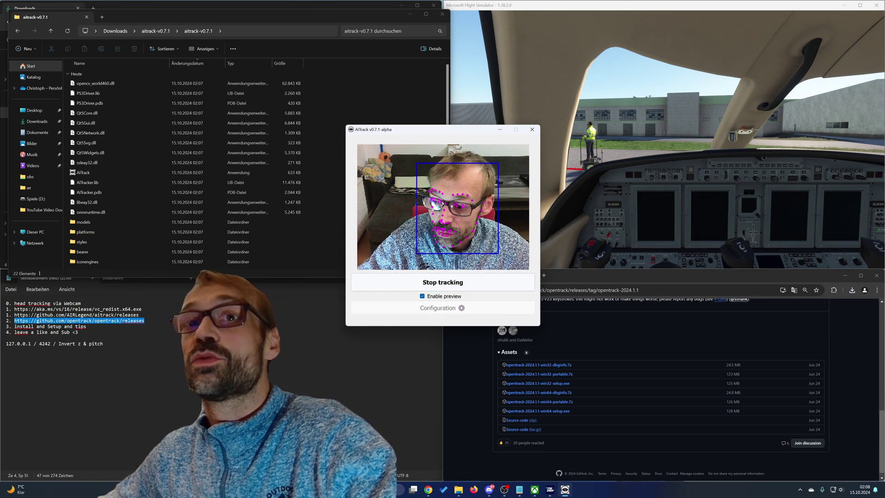
Step: Launch opentrack 2024.1.1 from Downloads and move its window so the AITrack preview stays visible
{"action": "left_click", "coordinate": [127, 29]}
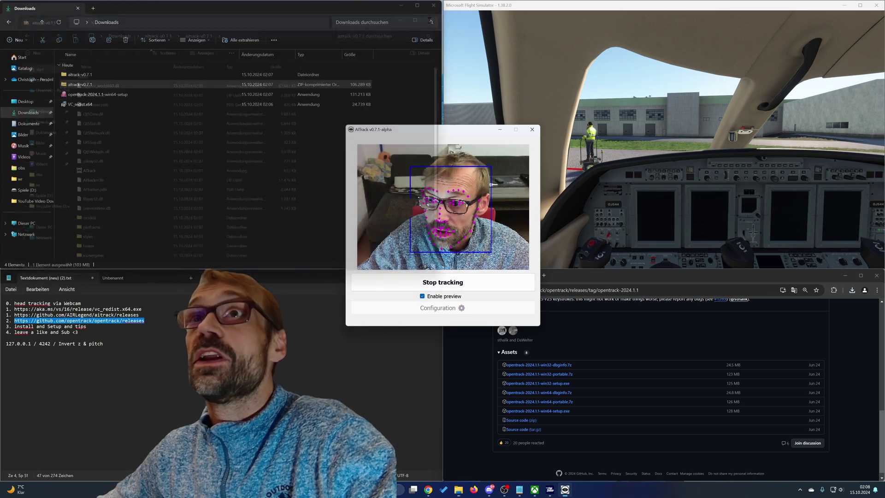
{"action": "left_click", "coordinate": [114, 95]}
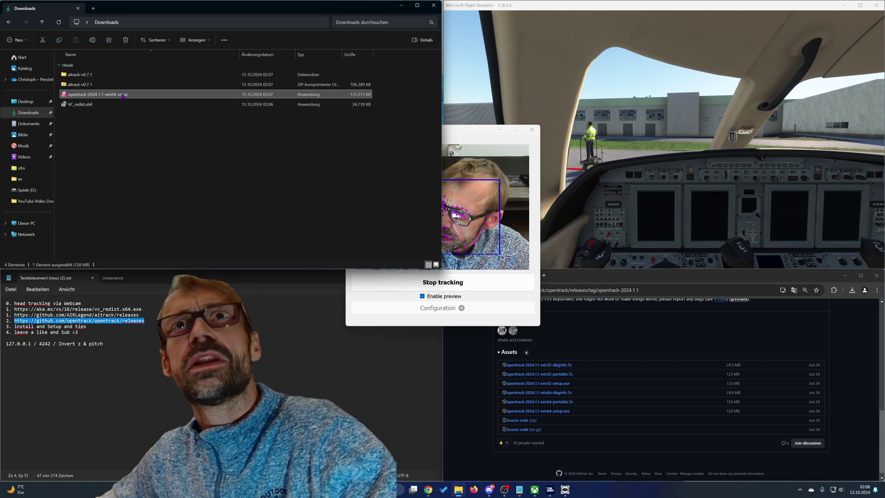
{"action": "left_click", "coordinate": [205, 185]}
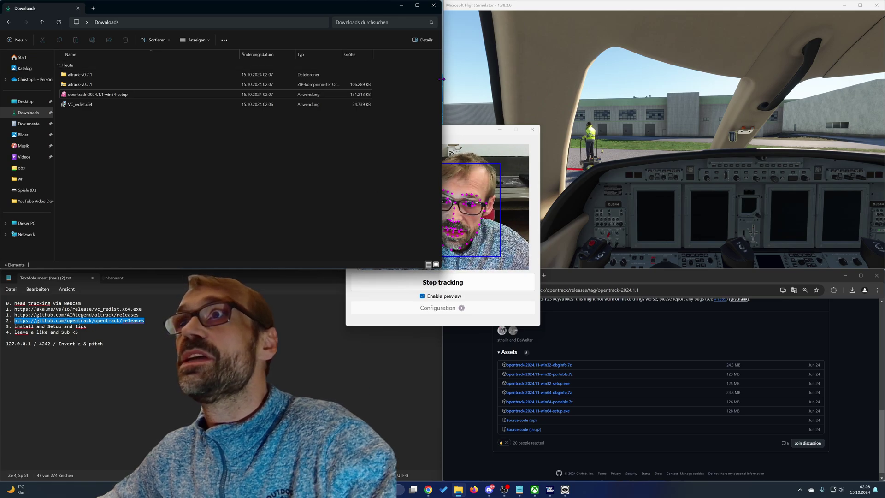
{"action": "left_click_drag", "start_coordinate": [442, 79], "coordinate": [400, 78]}
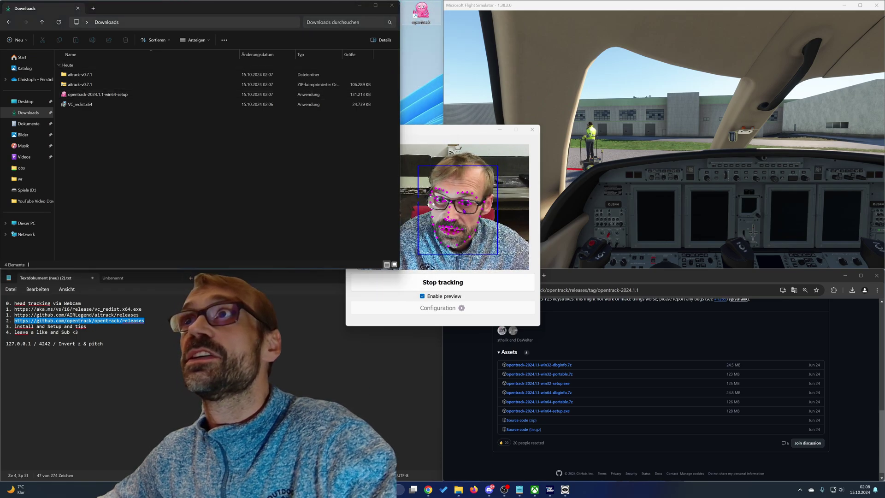
{"action": "double_click", "coordinate": [421, 11]}
{"action": "left_click_drag", "start_coordinate": [428, 121], "coordinate": [235, 31]}
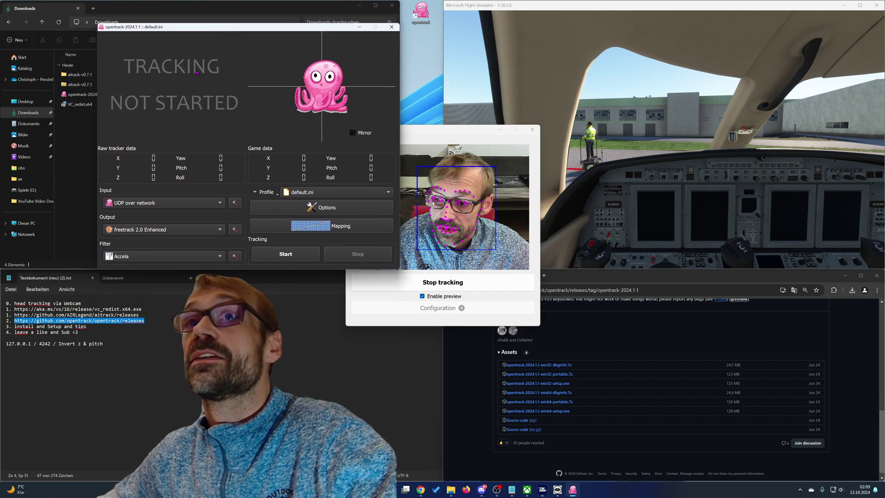
Step: Select UDP over network as opentrack's input, confirm port 4242, and open Options
{"action": "left_click", "coordinate": [221, 204]}
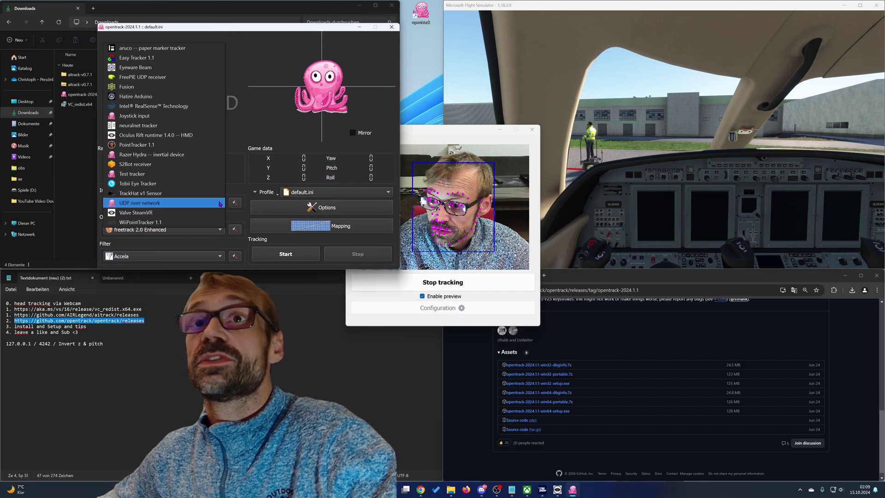
{"action": "left_click", "coordinate": [137, 204]}
{"action": "left_click", "coordinate": [234, 203]}
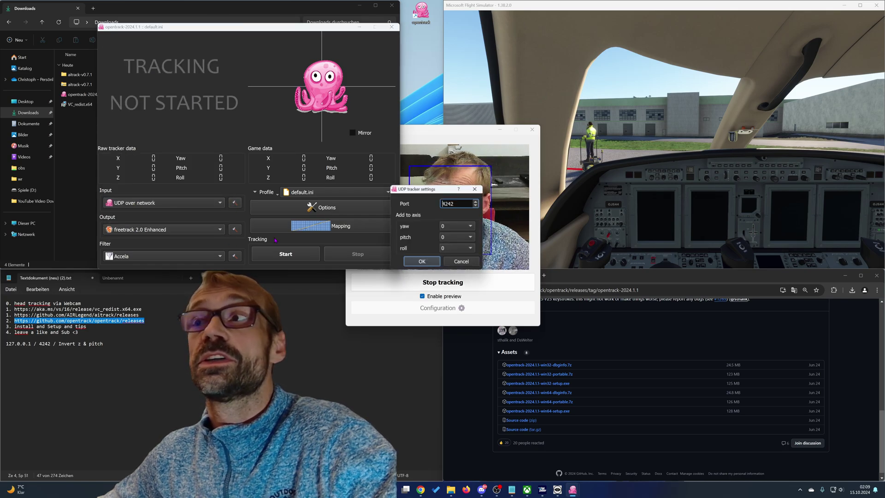
{"action": "left_click_drag", "start_coordinate": [414, 191], "coordinate": [338, 127]}
{"action": "left_click", "coordinate": [419, 133]}
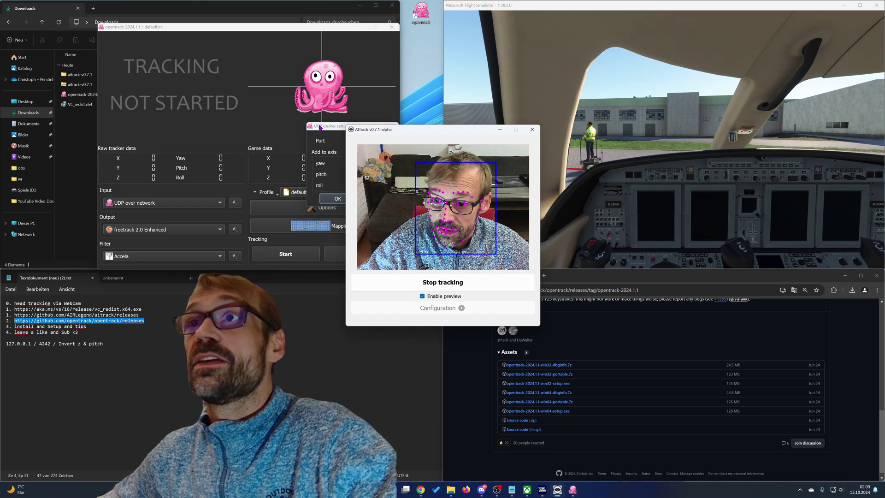
{"action": "left_click", "coordinate": [320, 128]}
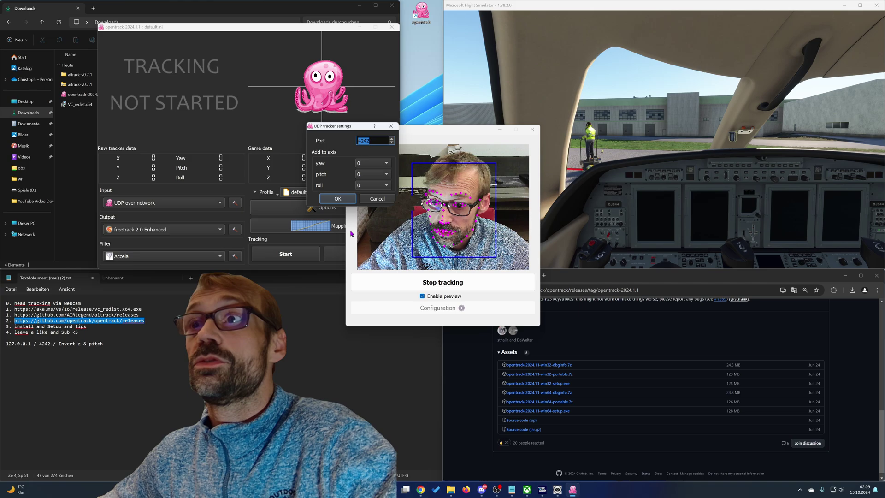
{"action": "left_click", "coordinate": [336, 199]}
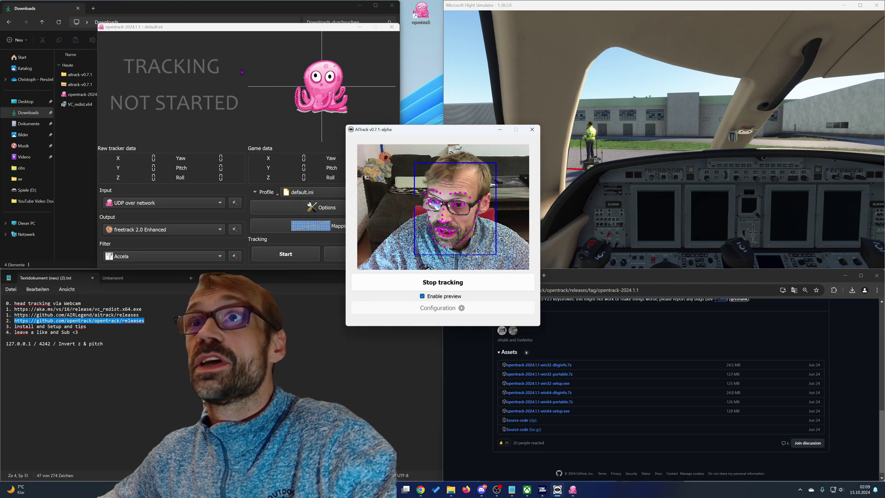
{"action": "left_click", "coordinate": [308, 185]}
{"action": "left_click", "coordinate": [303, 209]}
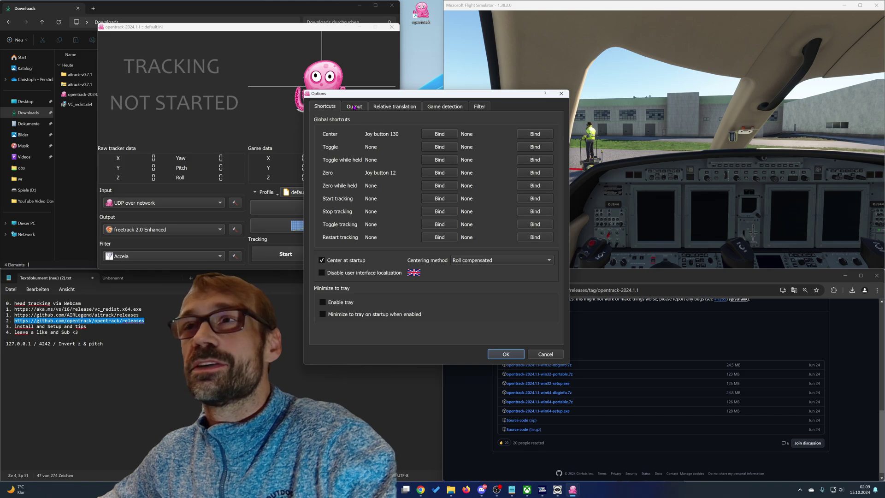
Step: Tick Pitch under Pre-invert on the Output tab alongside Z, and save the options with OK
{"action": "left_click", "coordinate": [354, 106]}
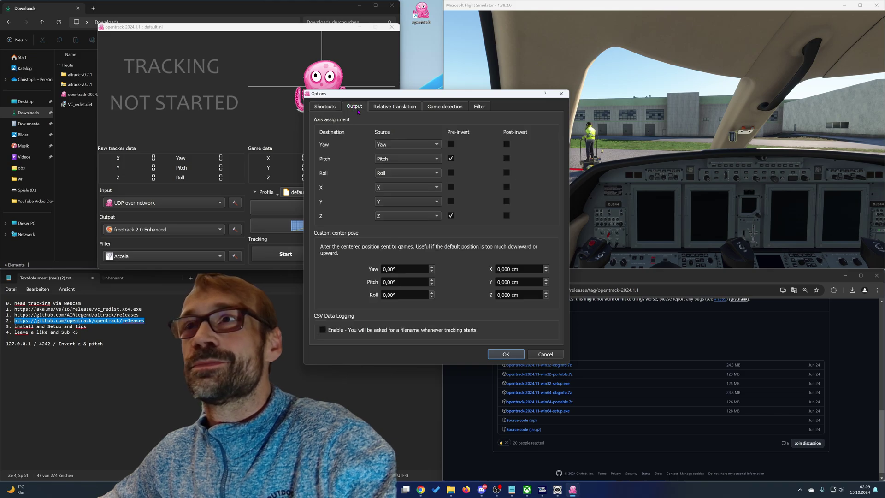
{"action": "left_click", "coordinate": [450, 159]}
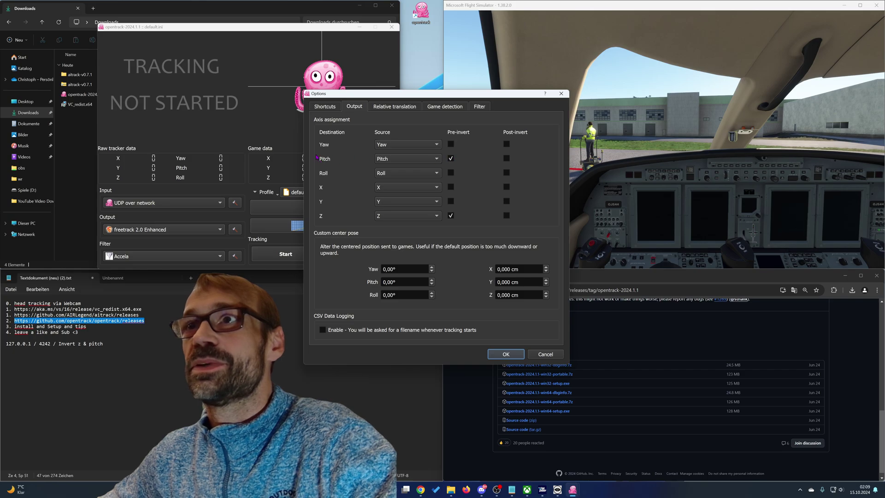
{"action": "left_click", "coordinate": [325, 107]}
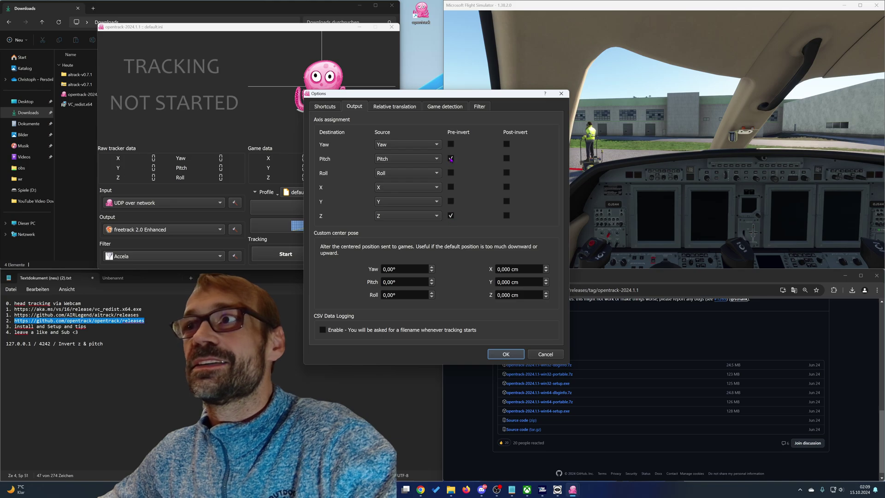
{"action": "left_click", "coordinate": [323, 107]}
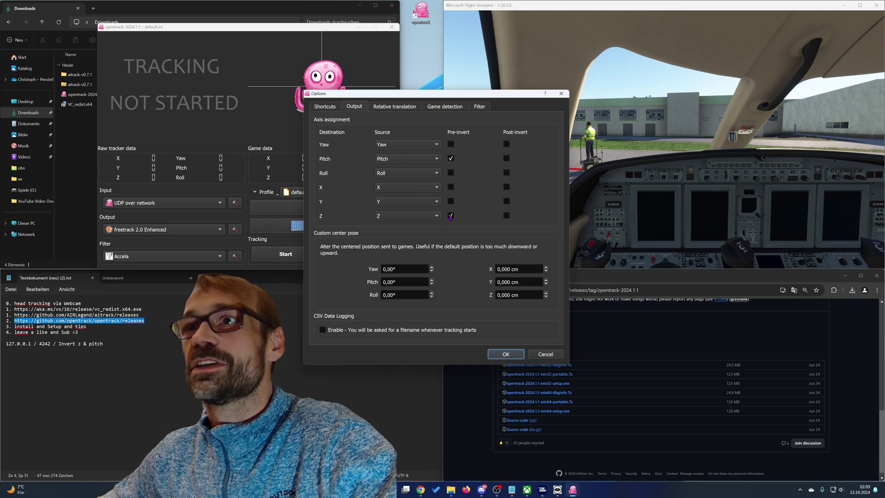
{"action": "left_click", "coordinate": [505, 354]}
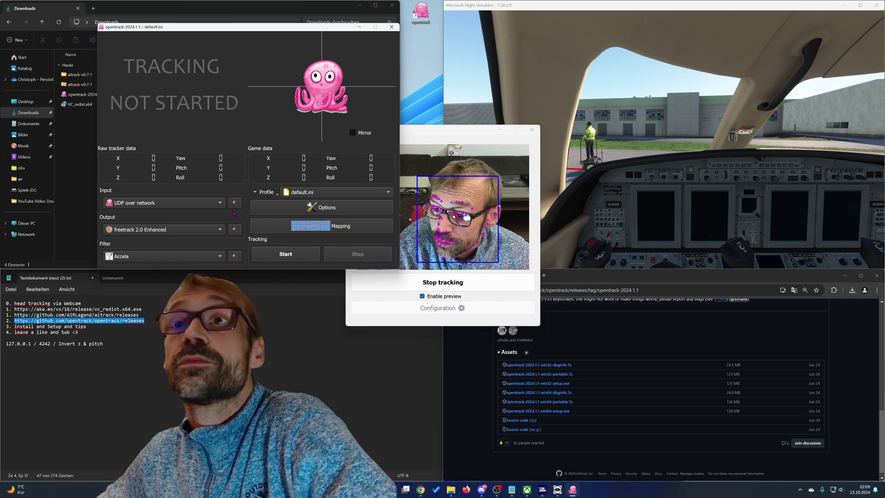
Step: Start opentrack tracking, place the AITrack preview at the top, and focus Flight Simulator to test
{"action": "left_click", "coordinate": [282, 253]}
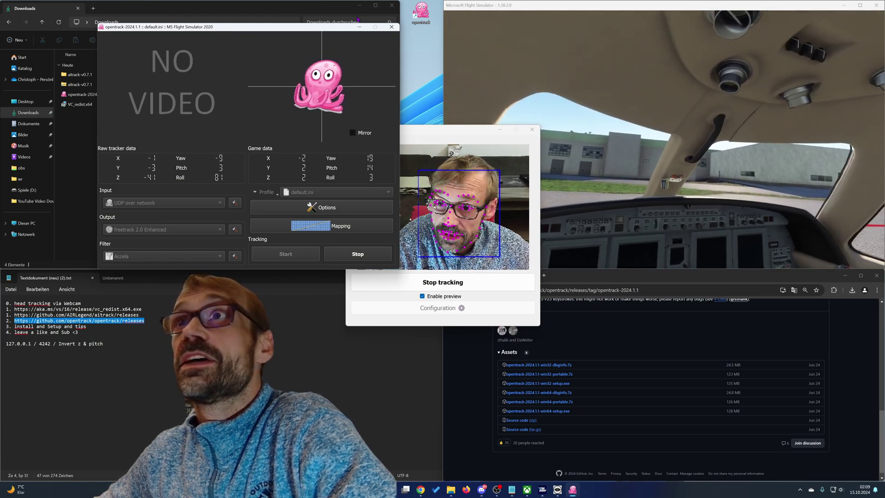
{"action": "left_click_drag", "start_coordinate": [332, 27], "coordinate": [238, 6]}
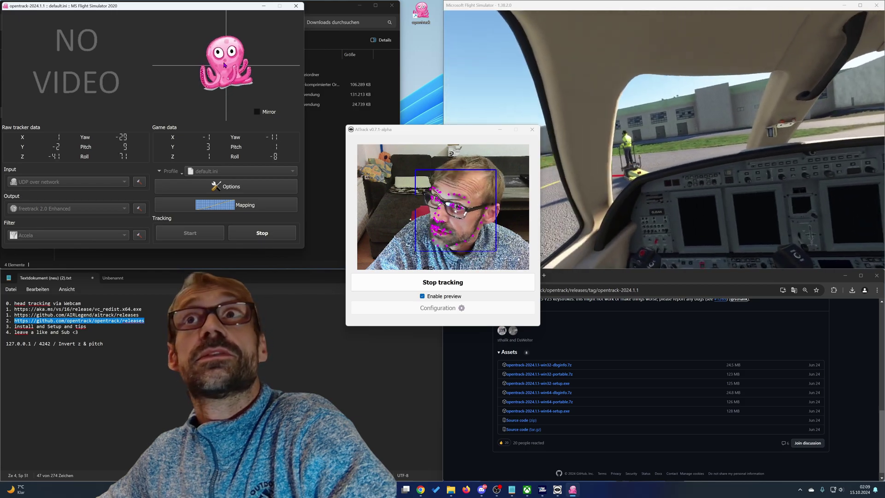
{"action": "left_click", "coordinate": [663, 27]}
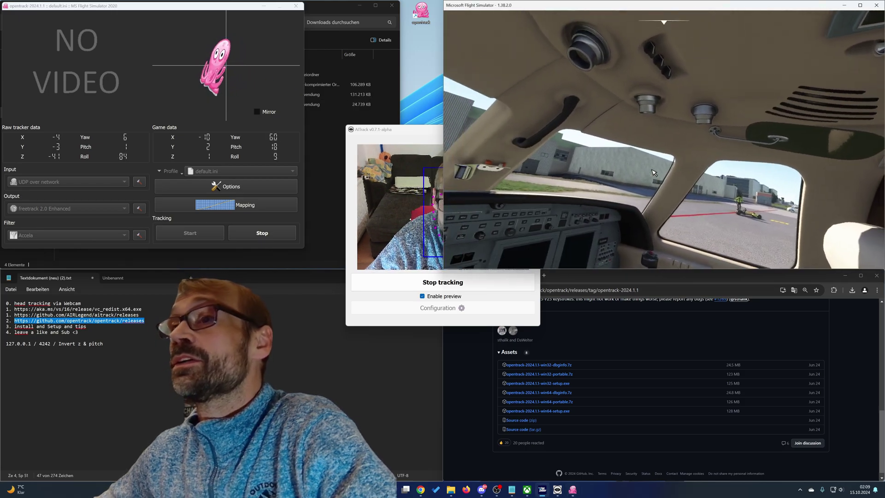
{"action": "left_click_drag", "start_coordinate": [402, 129], "coordinate": [305, 6]}
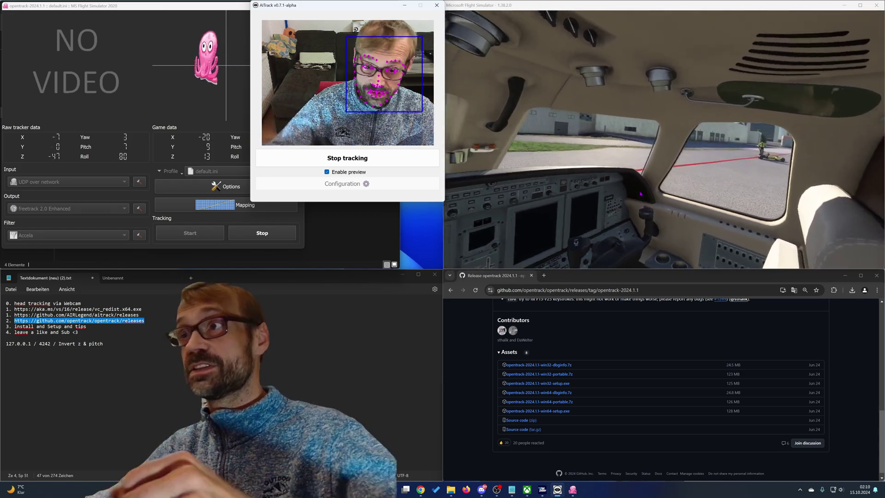
{"action": "left_click", "coordinate": [454, 14]}
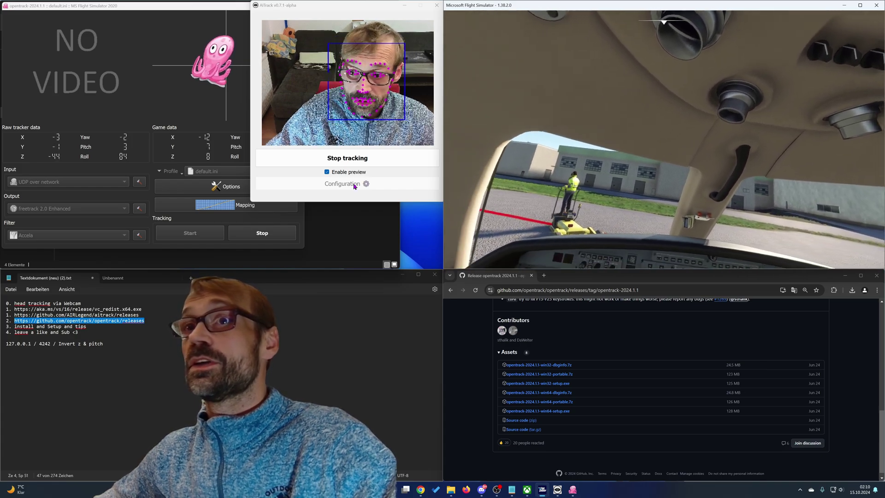
{"action": "left_click", "coordinate": [219, 206]}
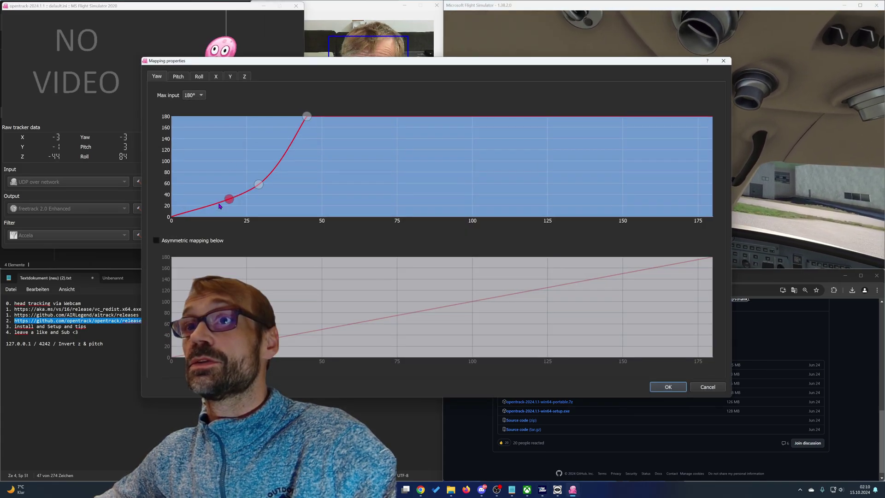
{"action": "left_click", "coordinate": [176, 76]}
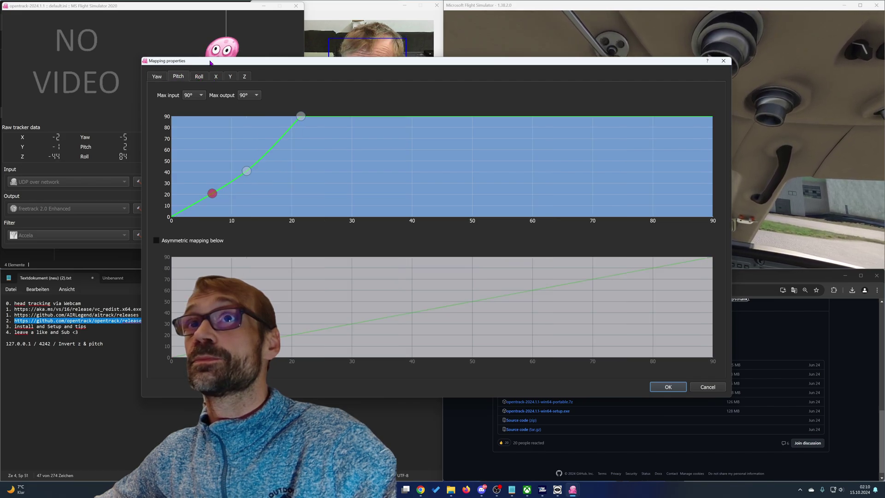
{"action": "left_click", "coordinate": [199, 76]}
{"action": "left_click", "coordinate": [179, 76]}
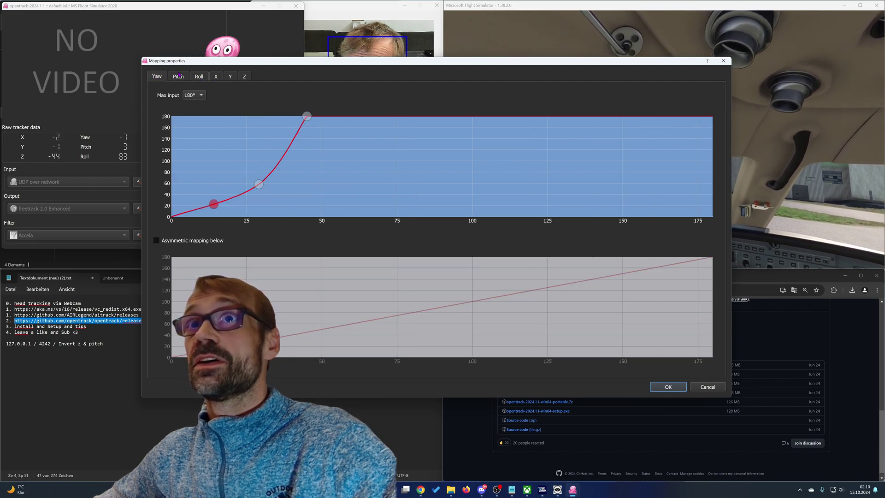
{"action": "left_click", "coordinate": [158, 77]}
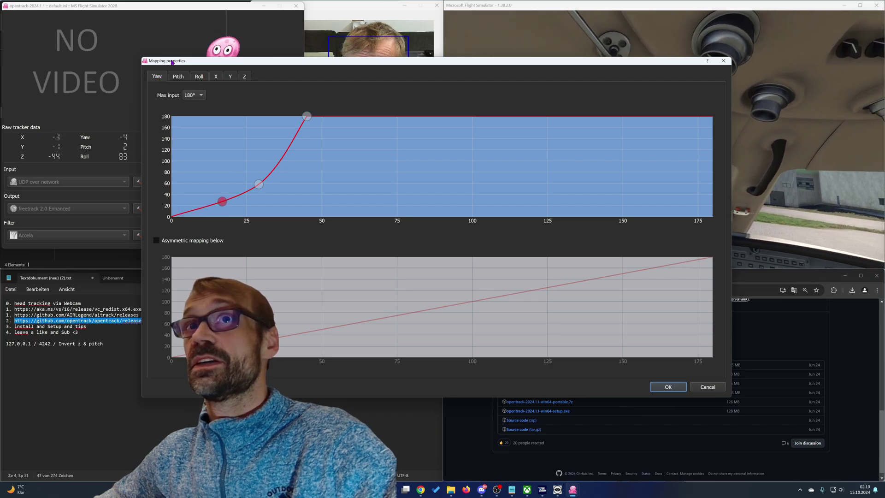
{"action": "left_click", "coordinate": [668, 386]}
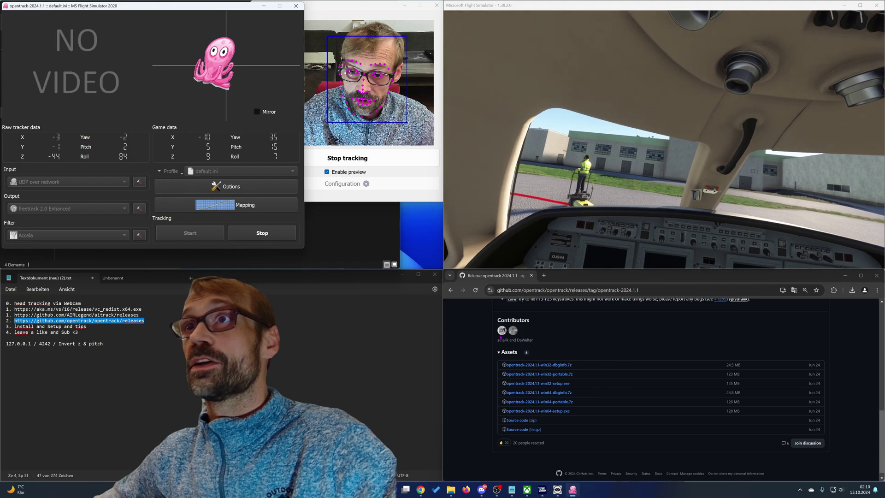